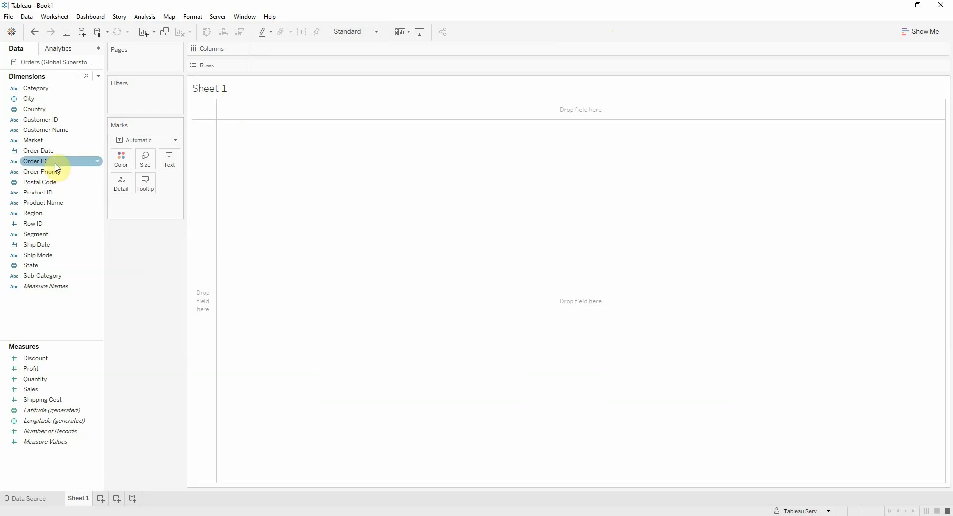
pyautogui.click(44, 203)
pyautogui.click(45, 325)
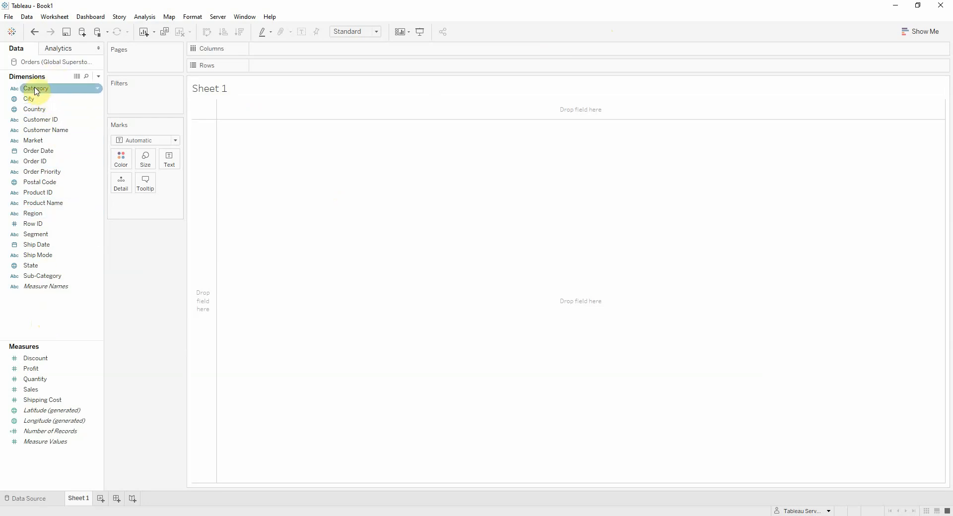
# Lay out the view with Category as rows and Region as columns
pyautogui.moveTo(36, 91); pyautogui.dragTo(316, 67)
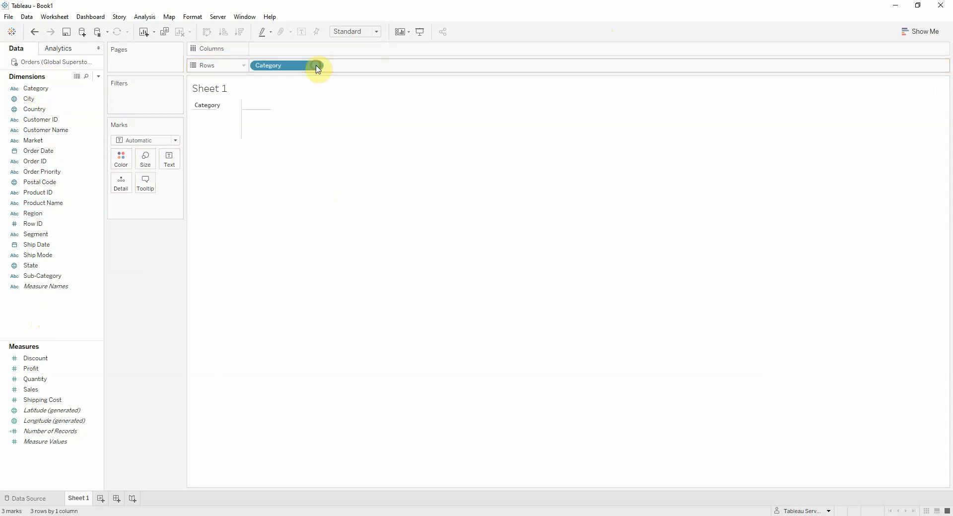
pyautogui.moveTo(39, 213); pyautogui.dragTo(306, 50)
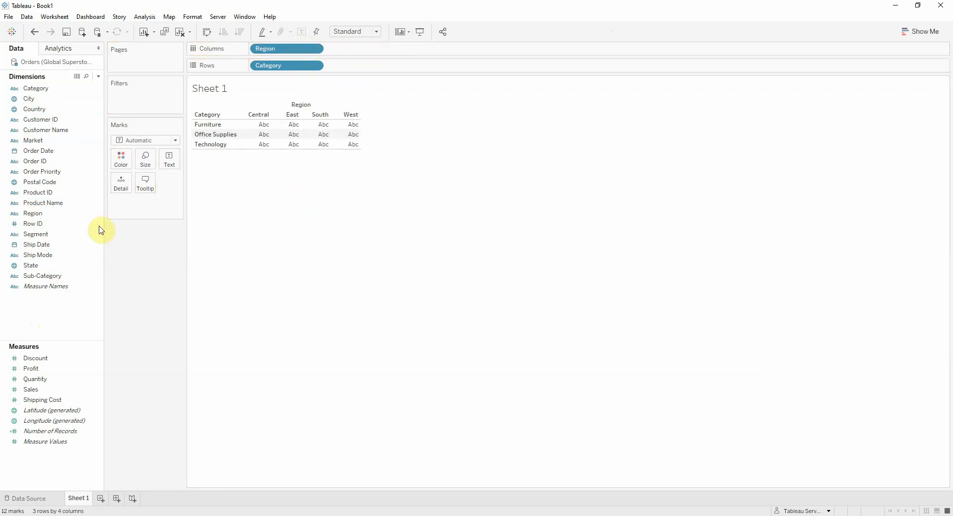
pyautogui.click(62, 109)
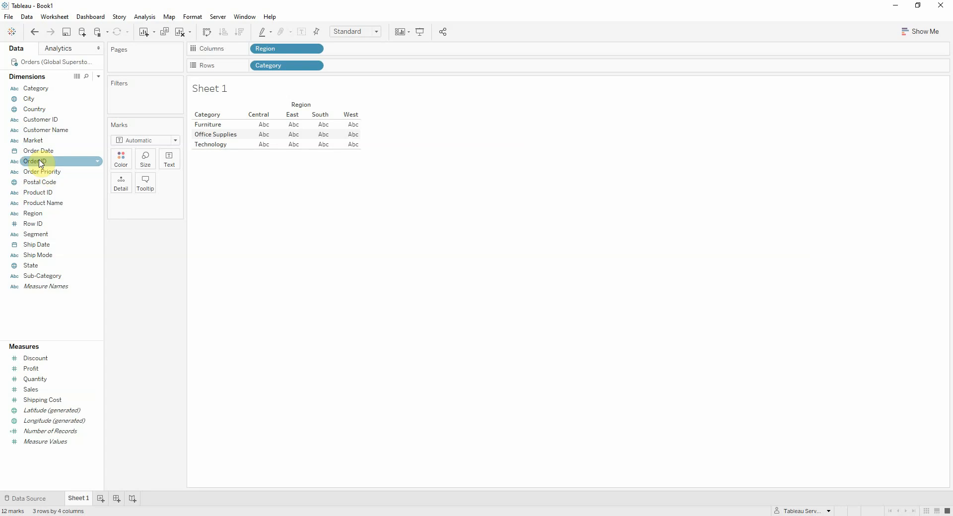
# Add Order Date to the columns after Region as a continuous quarter, and add Sales to the rows after Category
pyautogui.moveTo(35, 156); pyautogui.dragTo(375, 55)
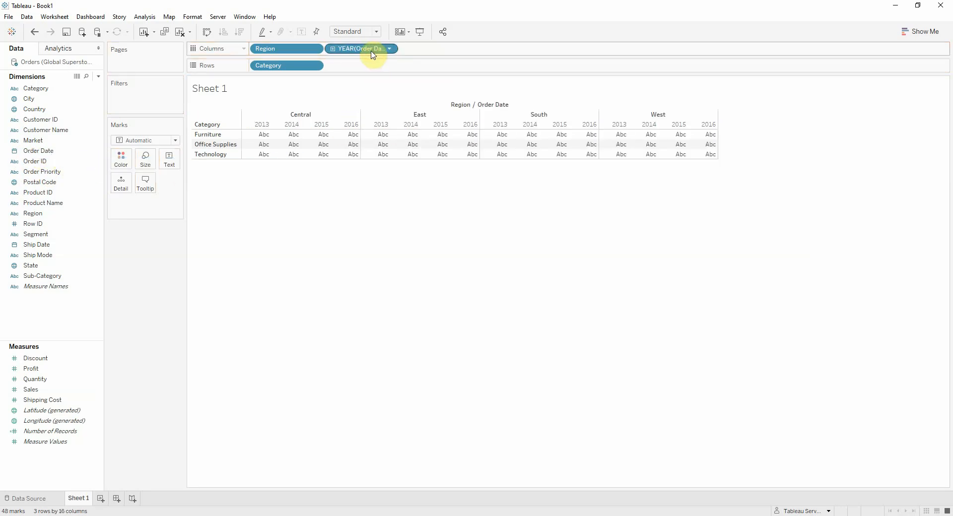
pyautogui.click(389, 49)
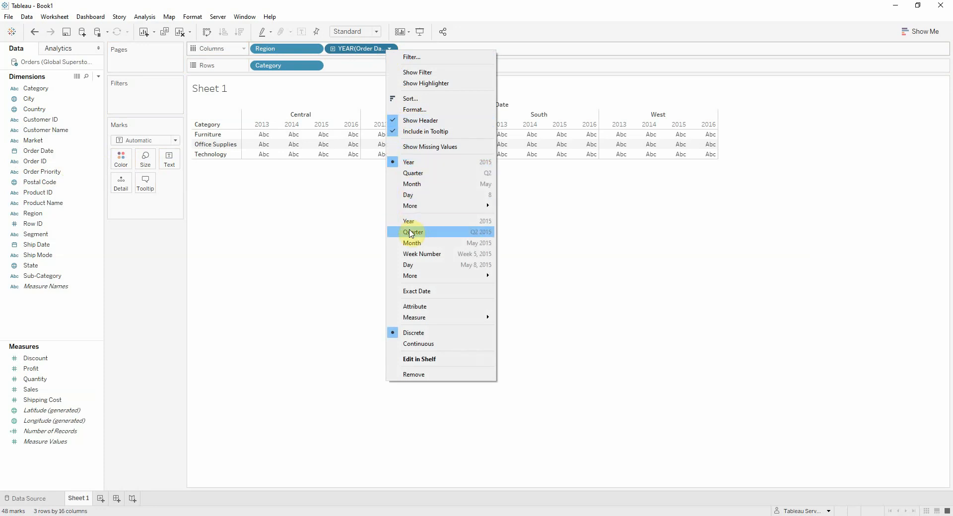
pyautogui.click(427, 233)
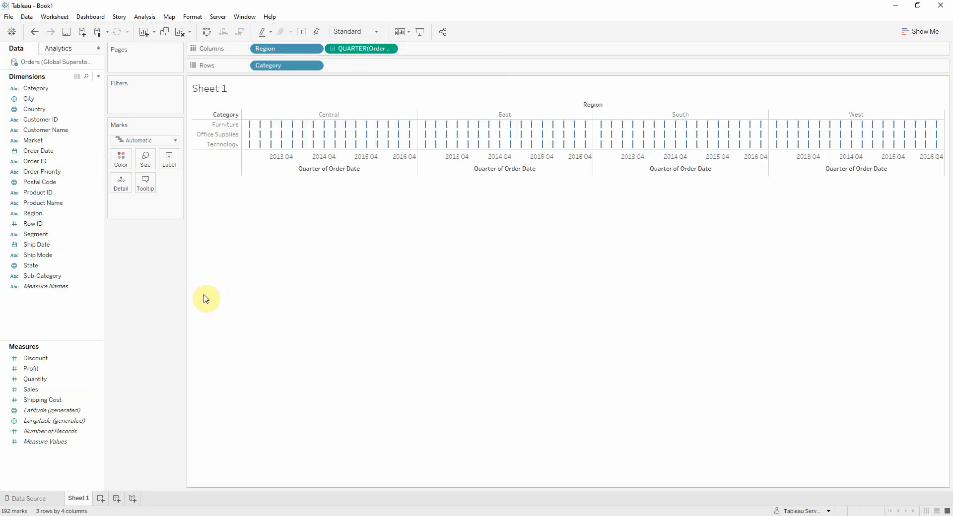
pyautogui.moveTo(30, 389); pyautogui.dragTo(360, 69)
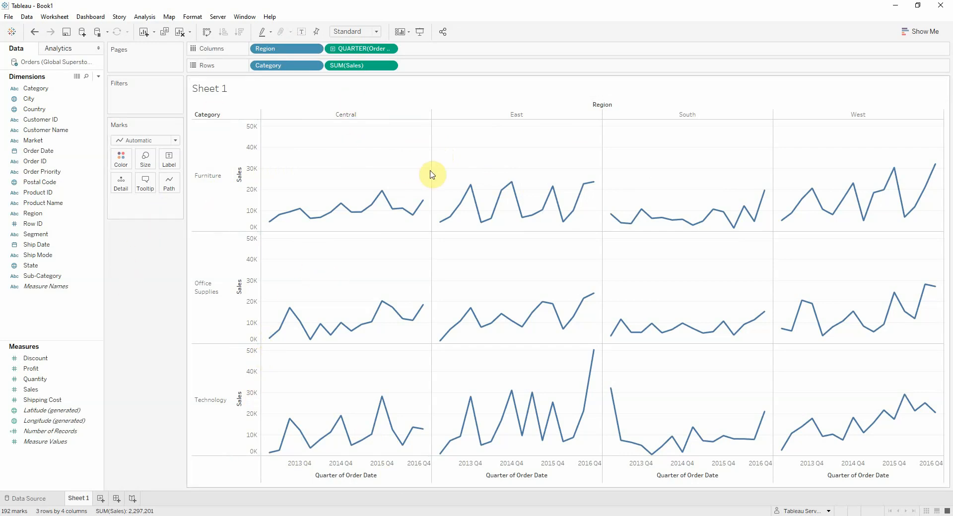
# Create a float parameter named "Sales Parameter" with a current value of 20000, allowing all values
pyautogui.moveTo(509, 187)
pyautogui.rightClick(64, 310)
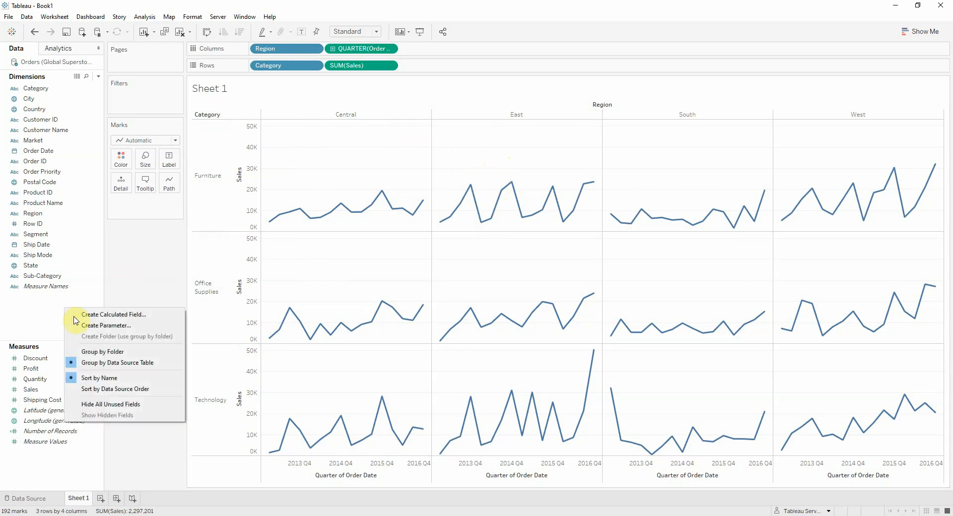
pyautogui.click(84, 327)
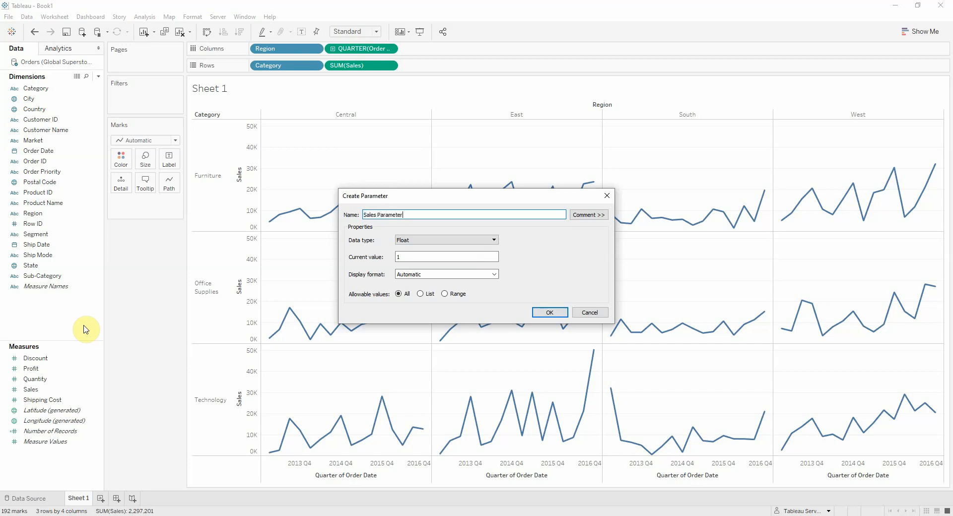
pyautogui.doubleClick(397, 257)
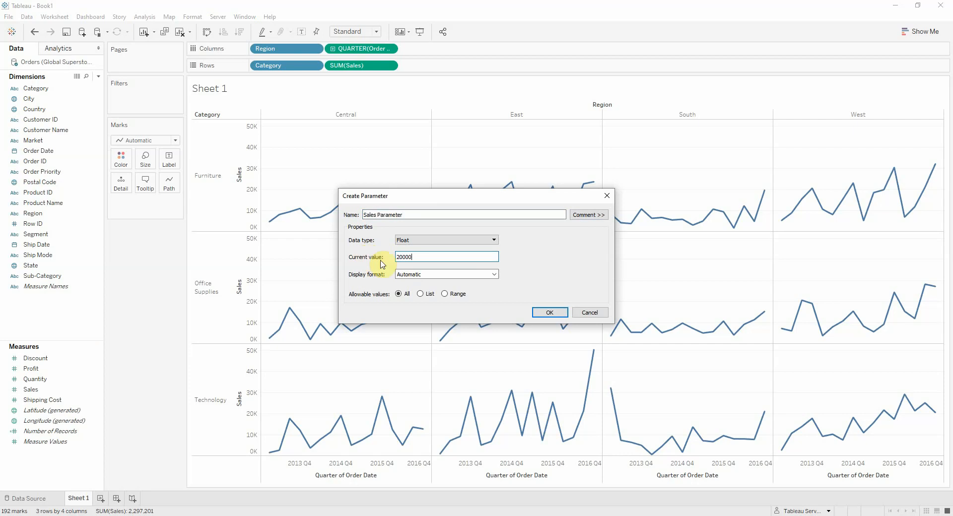
pyautogui.click(552, 313)
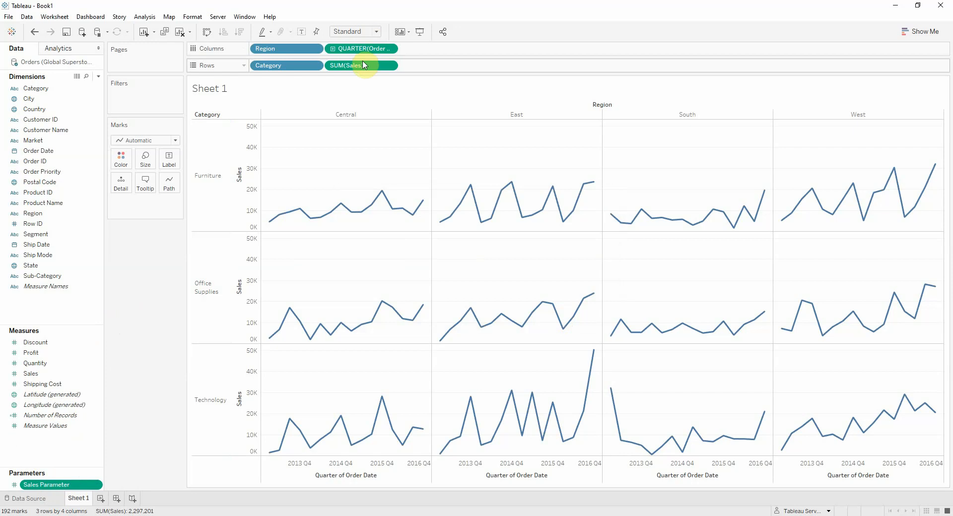
# Create a calculated field named "Sales above Parameter" with the formula SUM([Sales])>=[Sales Parameter]
pyautogui.rightClick(75, 304)
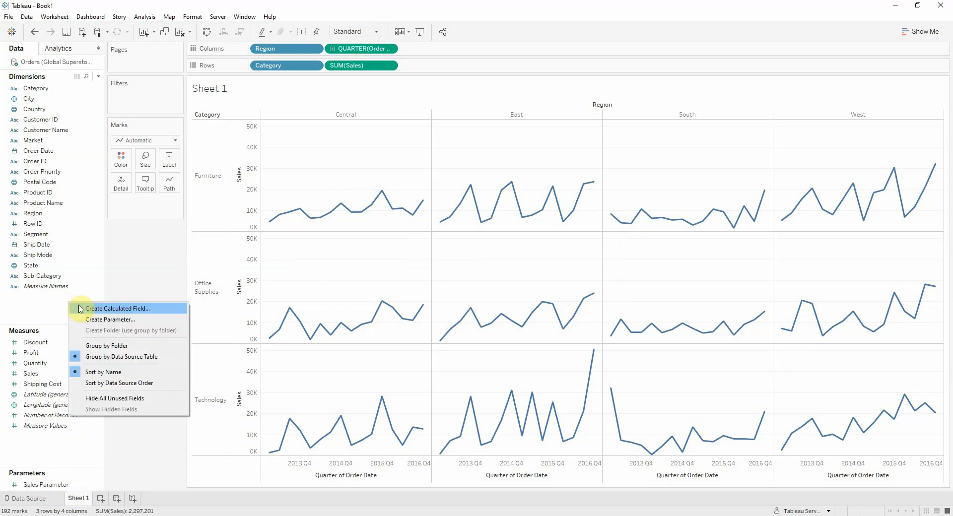
pyautogui.click(80, 307)
pyautogui.write('Sale')
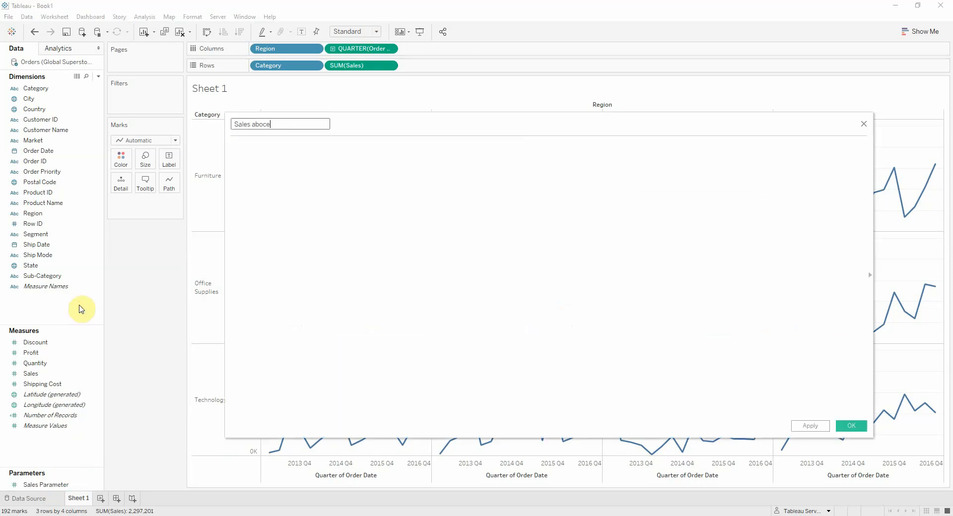
pyautogui.write('s above Parameter')
pyautogui.press('Tab')
pyautogui.write('SUM(s')
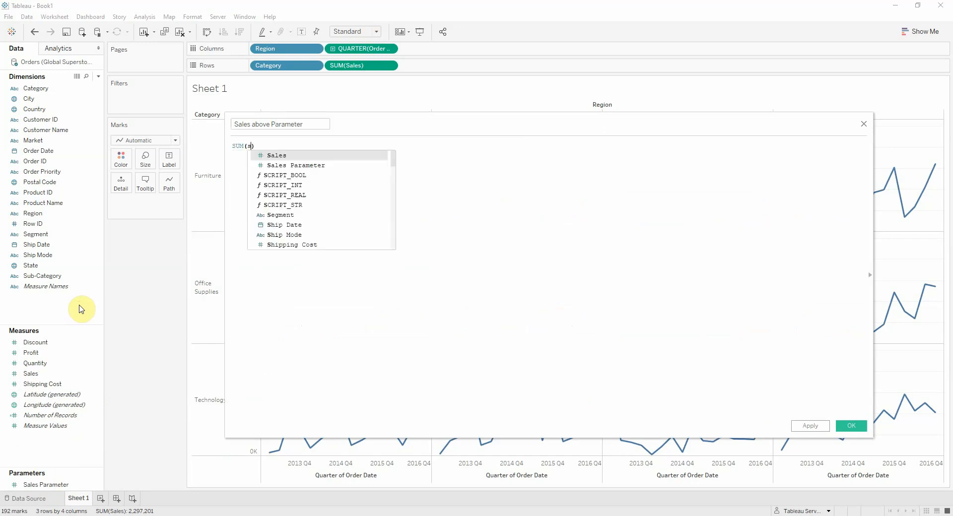
pyautogui.press('Return')
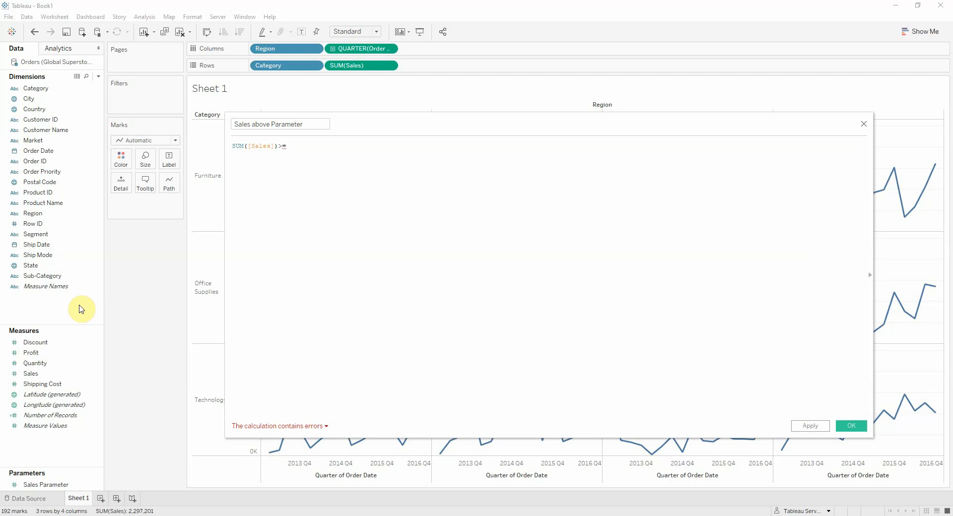
pyautogui.write('sal')
pyautogui.press('Down')
pyautogui.press('Return')
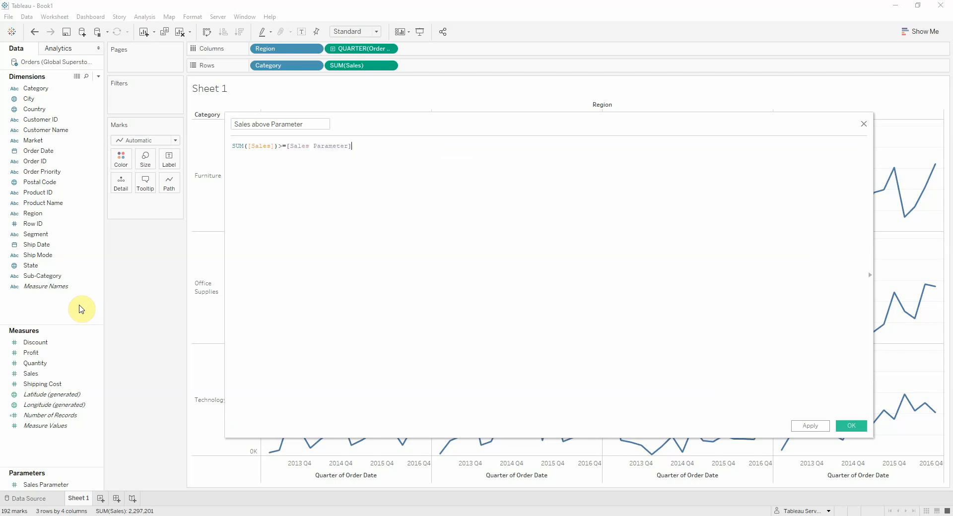
pyautogui.click(851, 426)
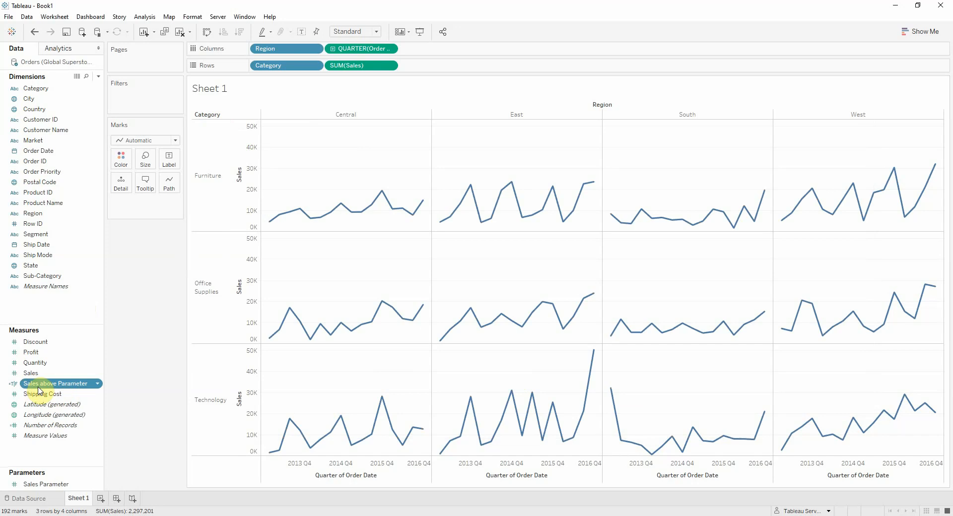
# Color the lines by Sales above Parameter and show markers on all data points
pyautogui.moveTo(40, 391); pyautogui.dragTo(124, 167)
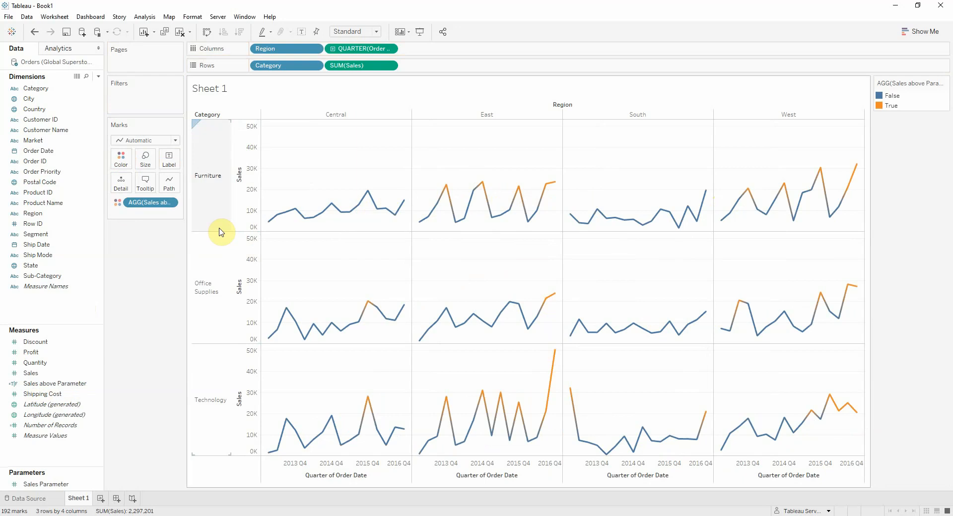
pyautogui.click(121, 164)
pyautogui.click(168, 250)
pyautogui.click(145, 159)
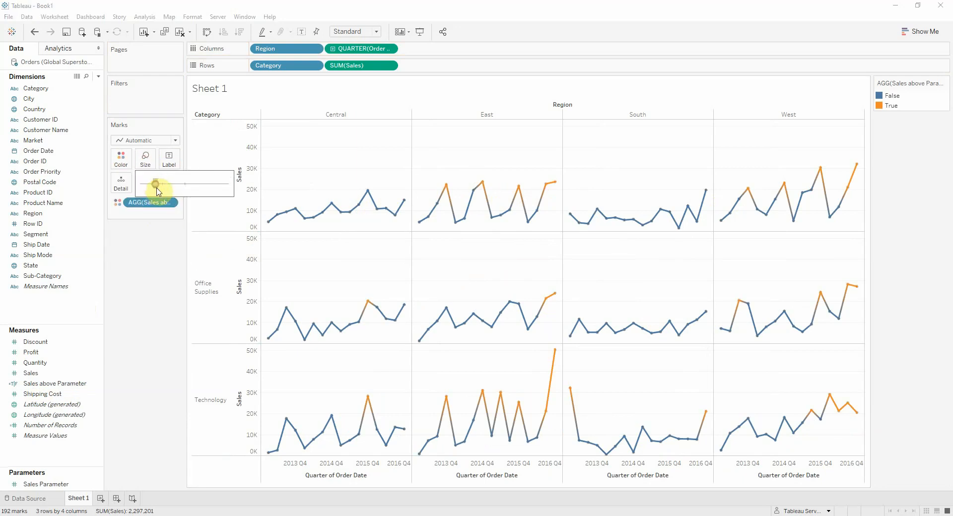
# Recolor Sales above Parameter from the Miller Stone palette, with dark blue for True and light orange for False
pyautogui.click(121, 160)
pyautogui.click(160, 193)
pyautogui.click(541, 178)
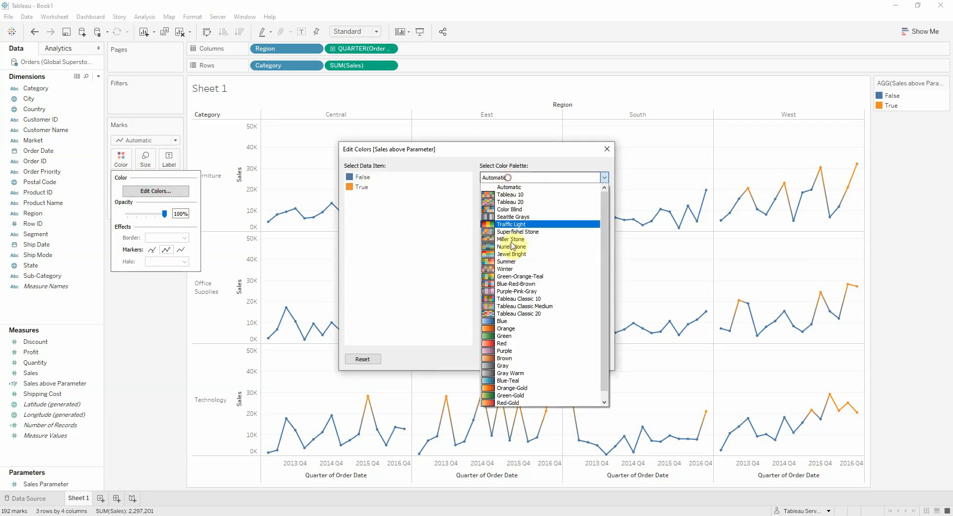
pyautogui.click(511, 239)
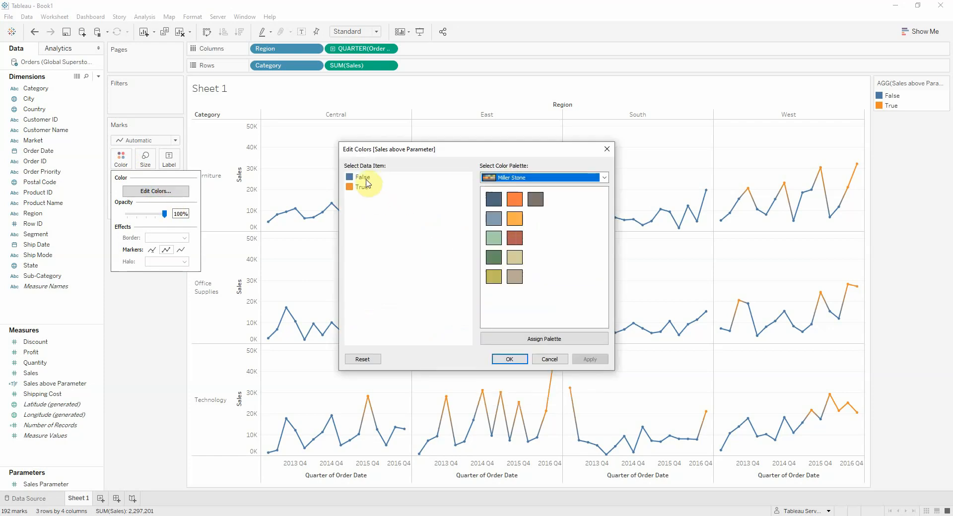
pyautogui.click(370, 179)
pyautogui.click(362, 187)
pyautogui.click(494, 199)
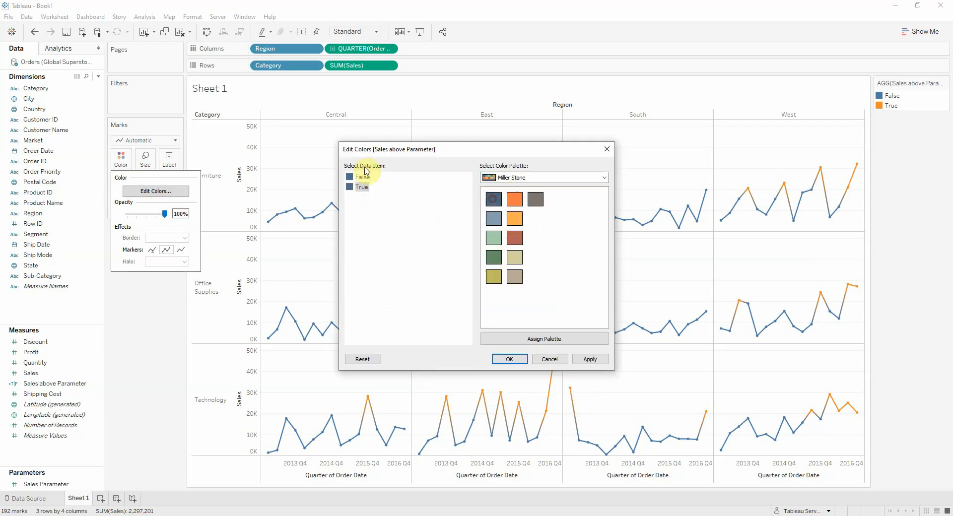
pyautogui.click(364, 177)
pyautogui.click(516, 220)
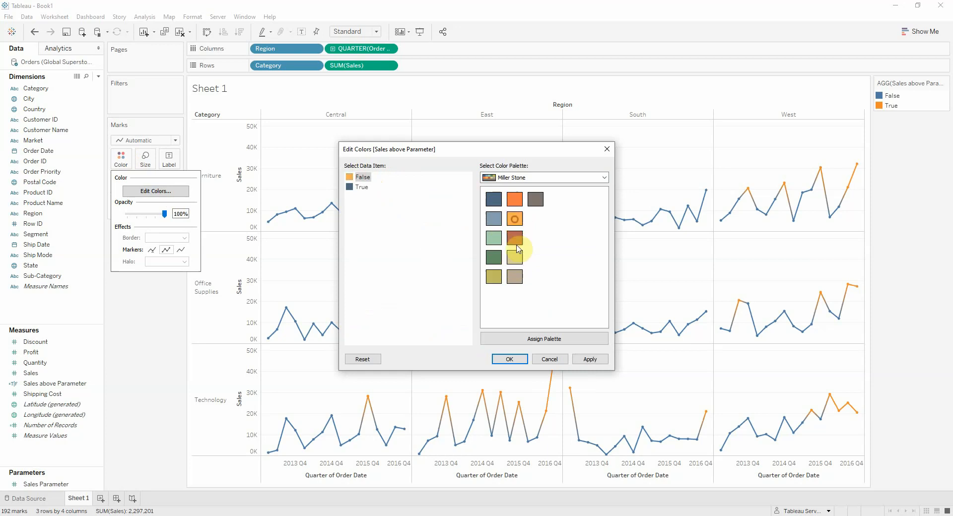
pyautogui.click(514, 359)
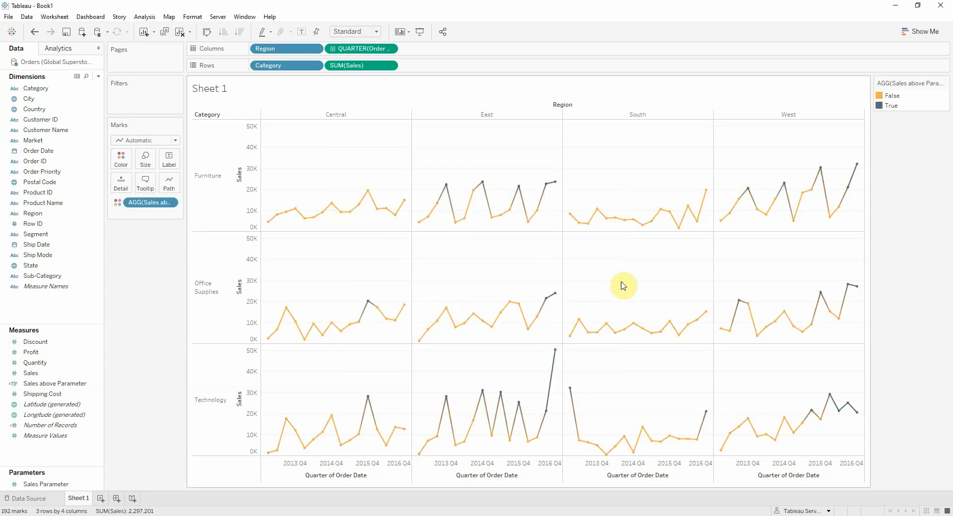
pyautogui.click(386, 208)
pyautogui.click(386, 209)
pyautogui.moveTo(388, 212)
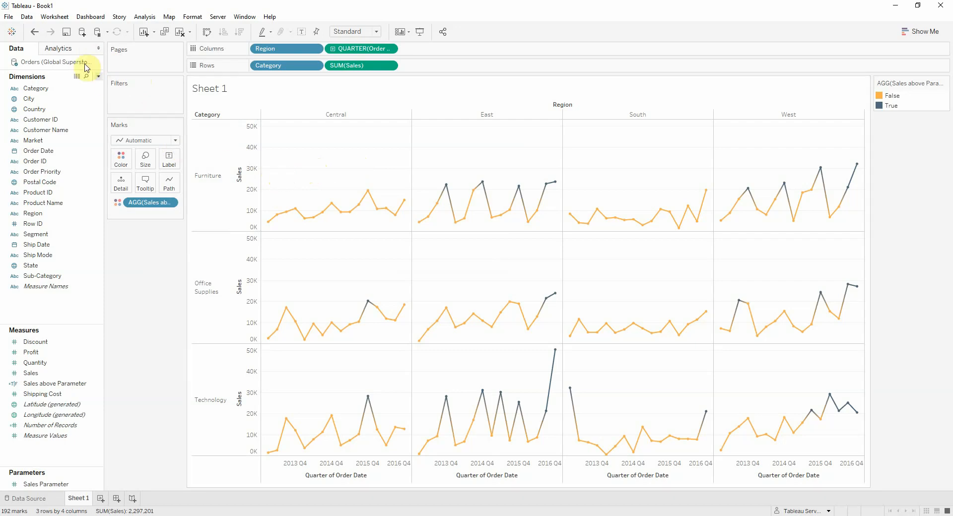
# Add a highlight action named "Highlight Quarter" to Sheet 1 that runs on select and targets dates and times
pyautogui.click(54, 17)
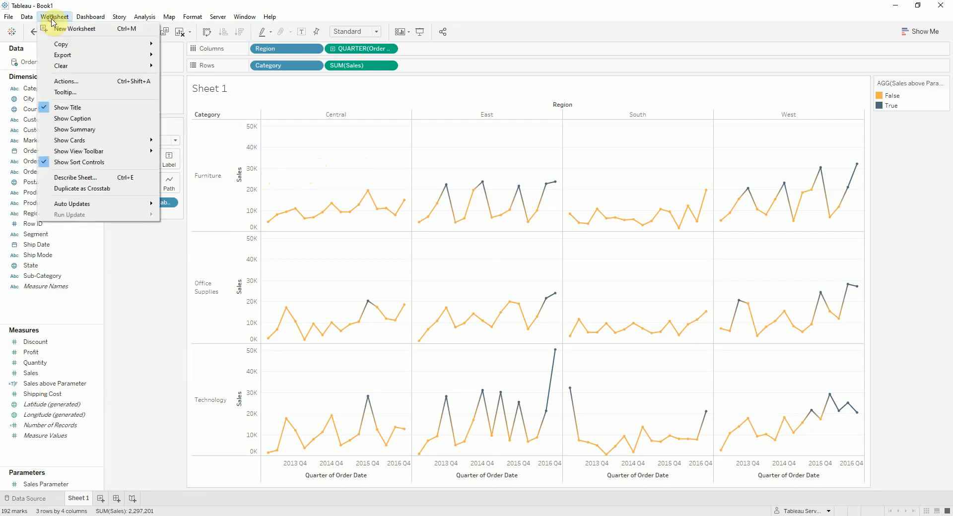
pyautogui.click(74, 85)
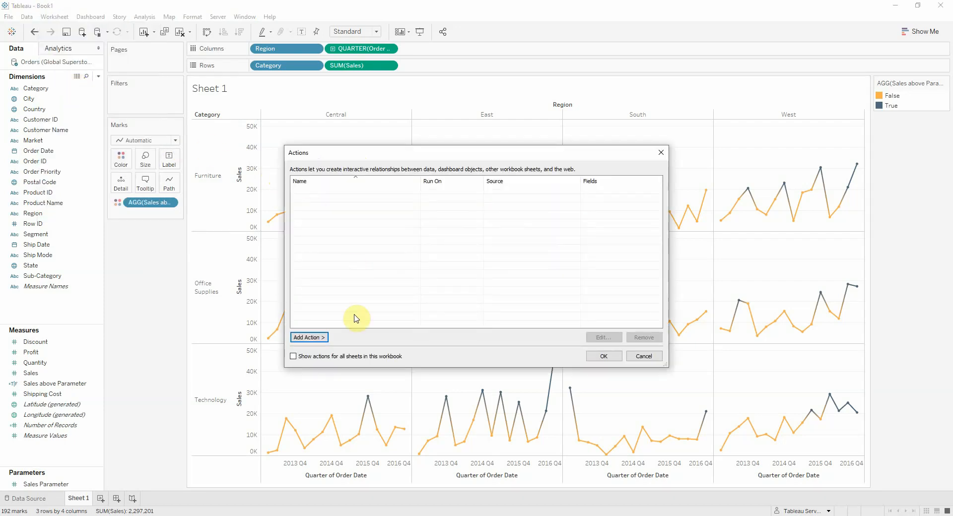
pyautogui.click(304, 340)
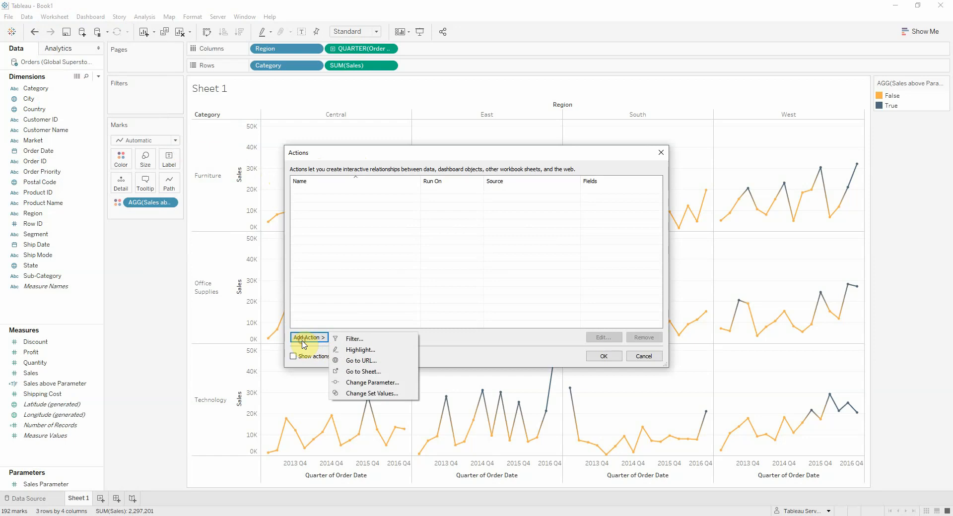
pyautogui.click(367, 351)
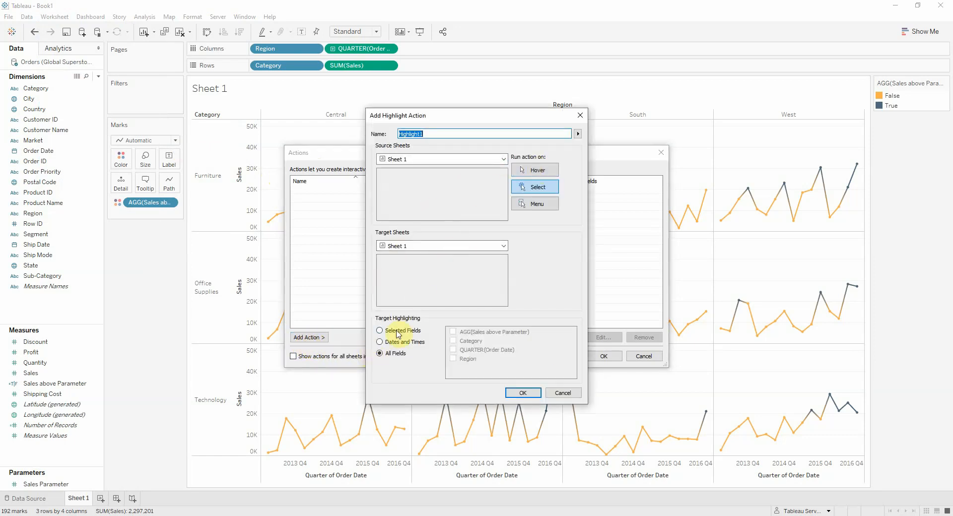
pyautogui.click(381, 343)
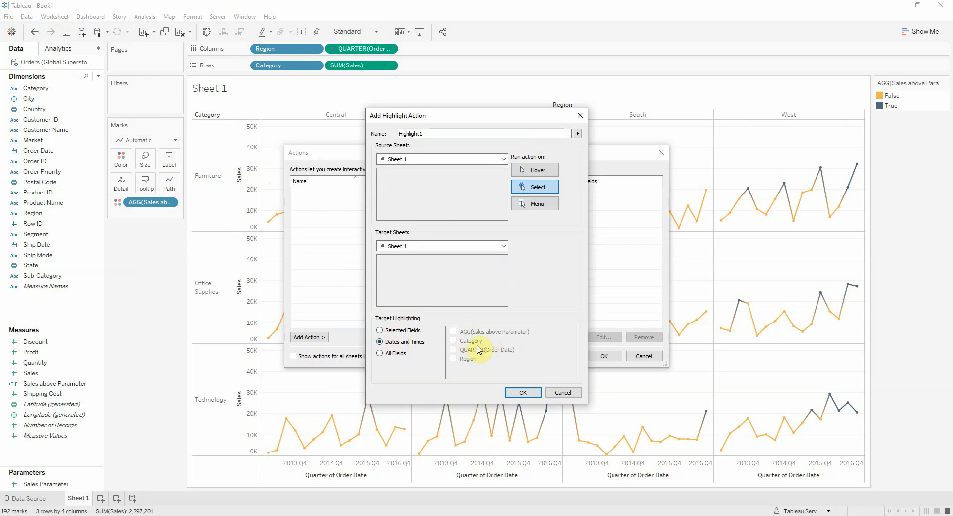
pyautogui.click(438, 132)
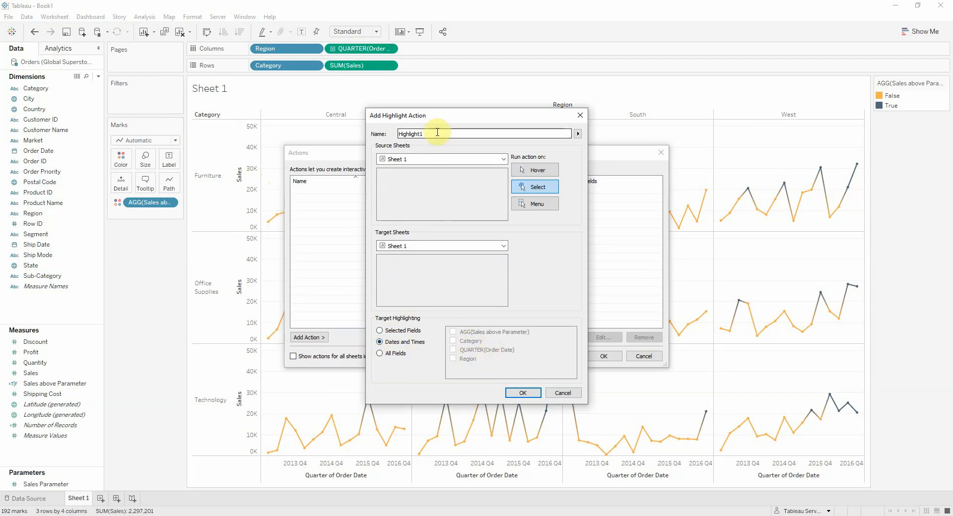
pyautogui.doubleClick(438, 132)
pyautogui.write('H')
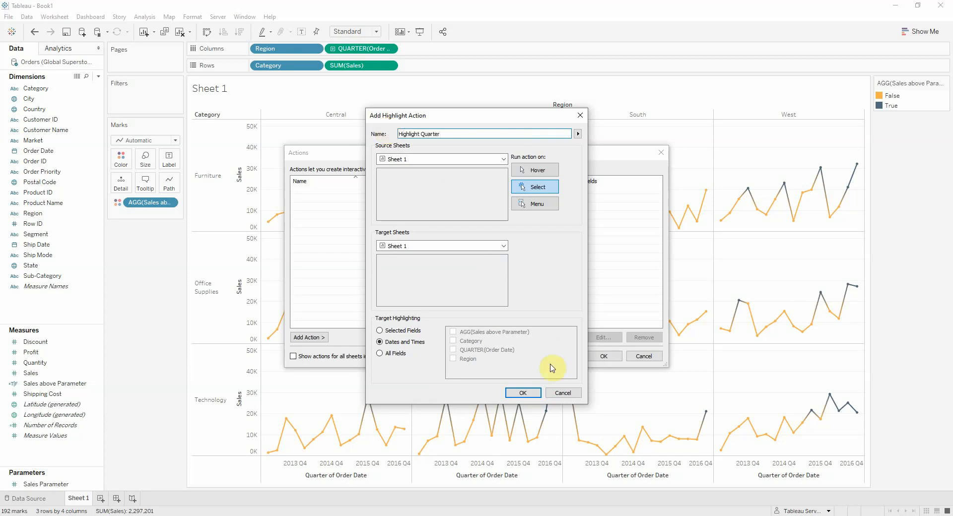
pyautogui.click(536, 393)
# Add a parameter action named "Sales Action" on Sheet 1 that sets Sales Parameter from SUM(Sales) on select, with aggregation None
pyautogui.click(304, 339)
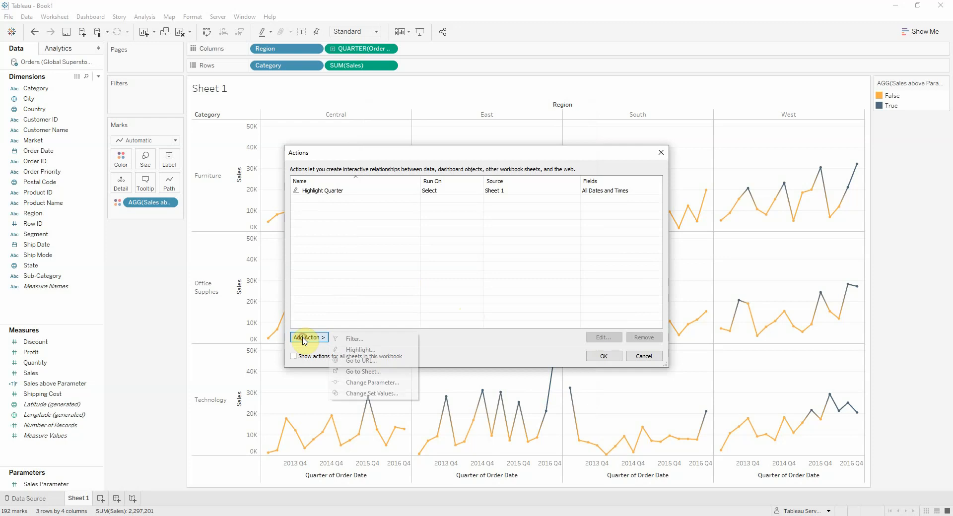
pyautogui.click(353, 388)
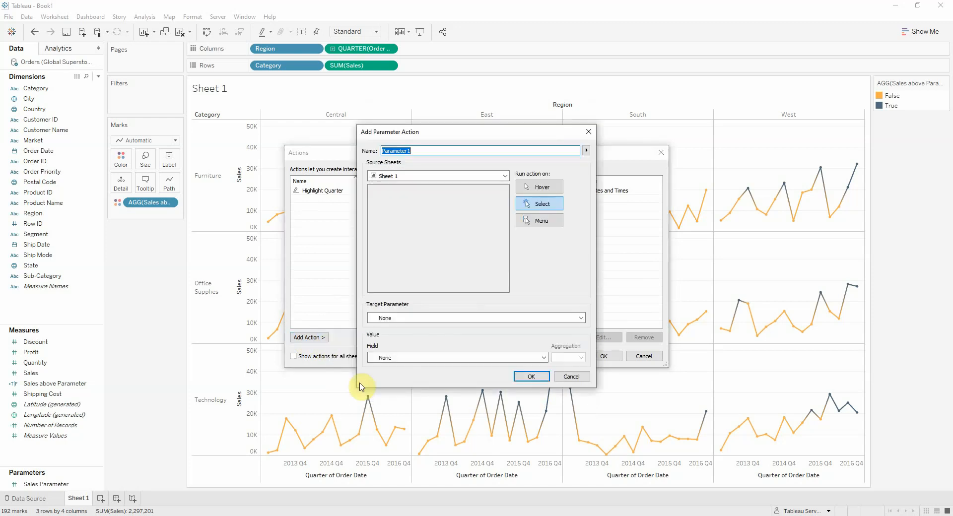
pyautogui.click(384, 318)
pyautogui.click(398, 337)
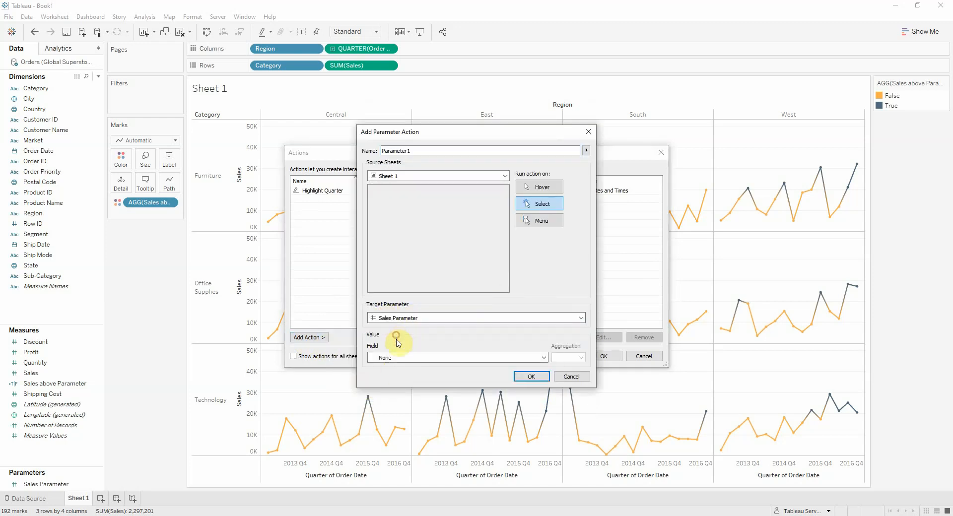
pyautogui.click(397, 358)
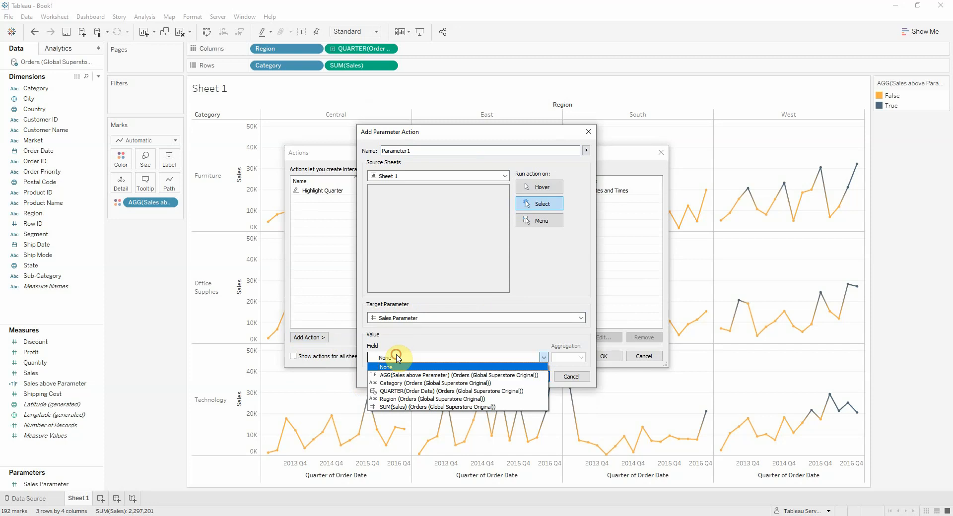
pyautogui.click(397, 407)
pyautogui.click(562, 359)
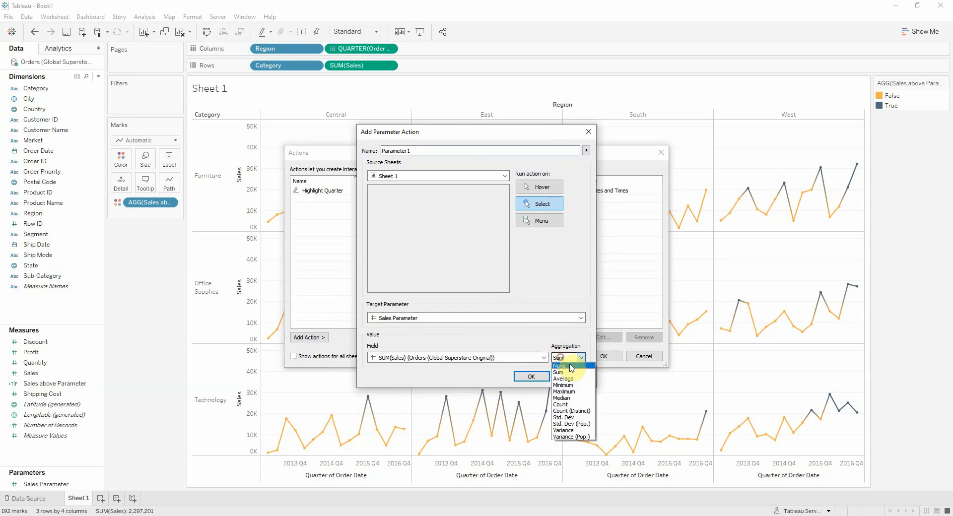
pyautogui.click(572, 369)
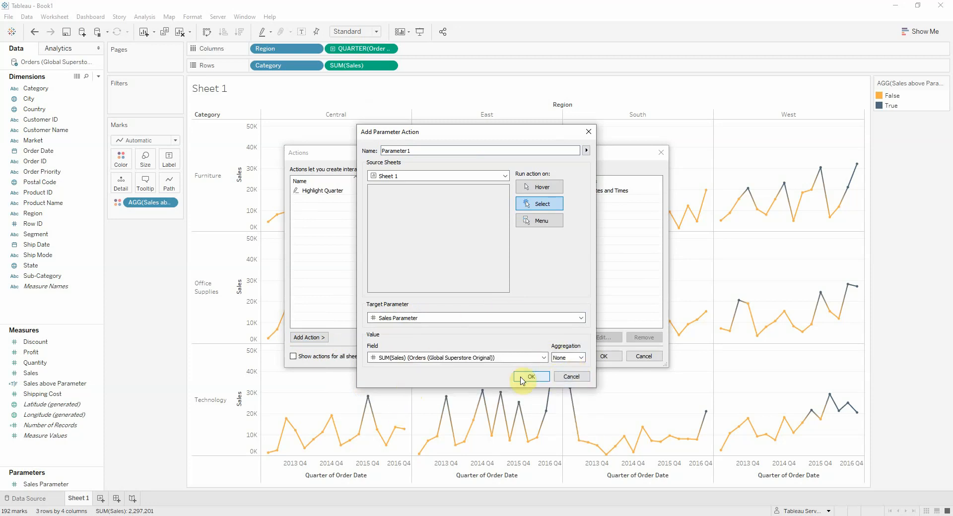
pyautogui.doubleClick(423, 150)
pyautogui.write('Sales Action')
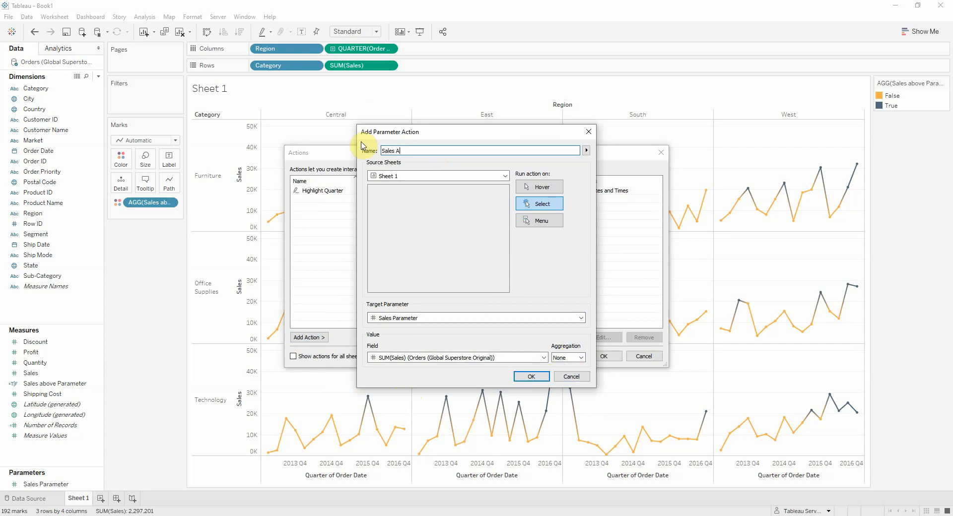
pyautogui.click(535, 377)
pyautogui.click(603, 356)
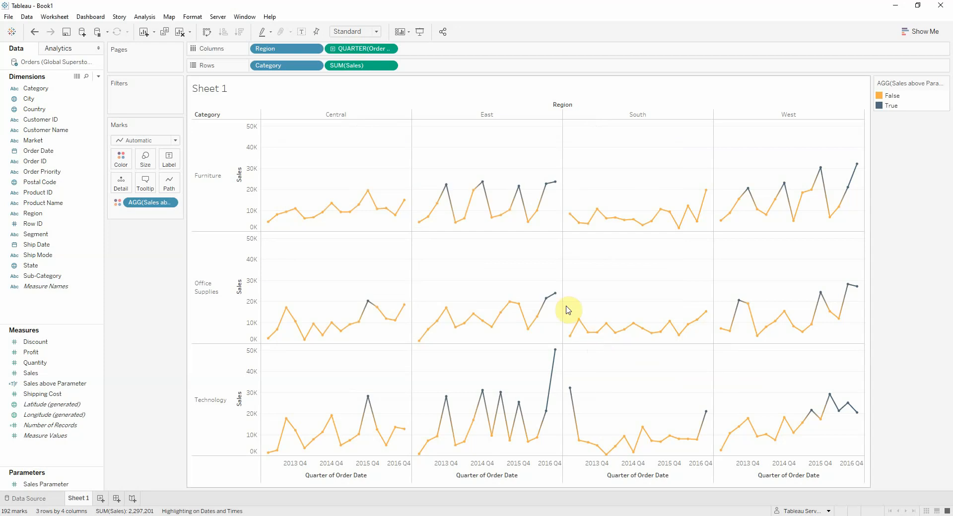
# Test the parameter action by selecting and deselecting the Central Furniture mark for 2016 Q3
pyautogui.click(395, 205)
pyautogui.click(395, 204)
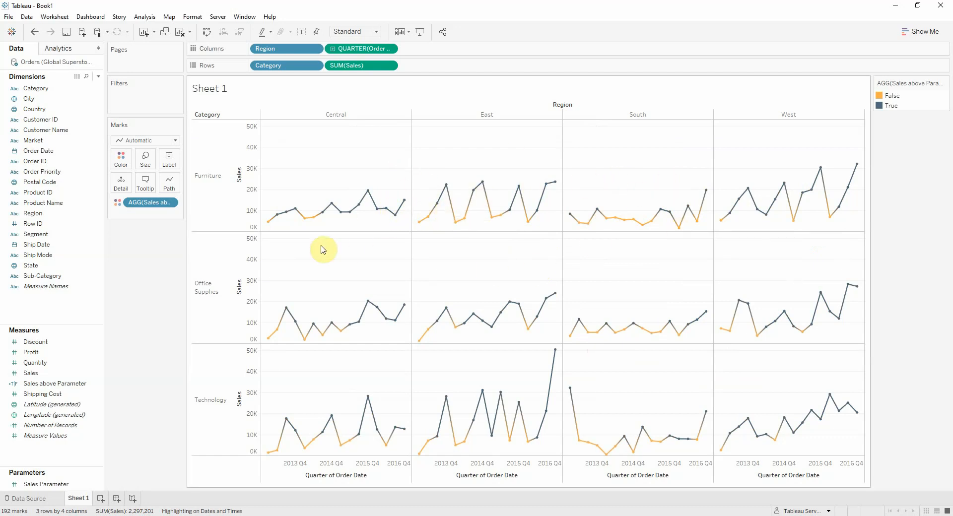
# Add a reference line on the Sales axis based on Sales Parameter, labelled with its value and scoped to the entire table
pyautogui.rightClick(243, 193)
pyautogui.click(279, 266)
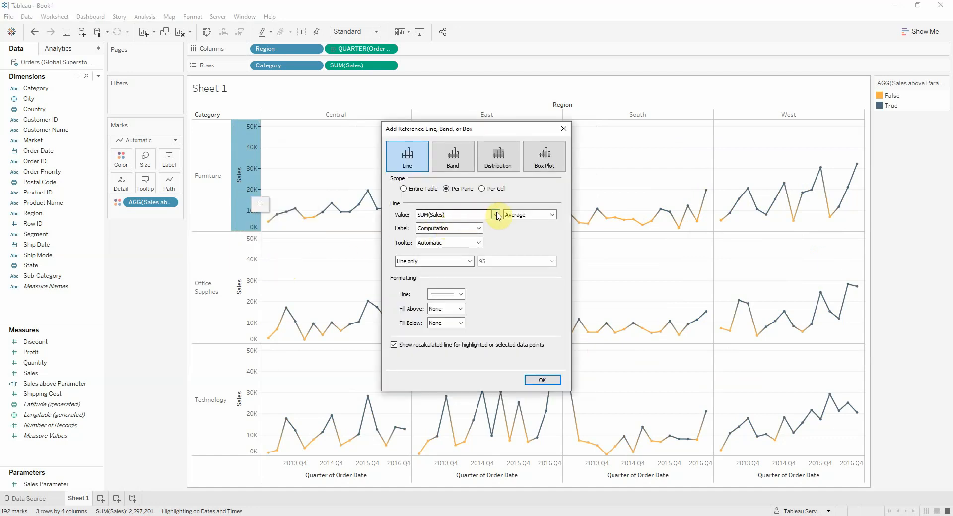
pyautogui.click(470, 217)
pyautogui.click(470, 229)
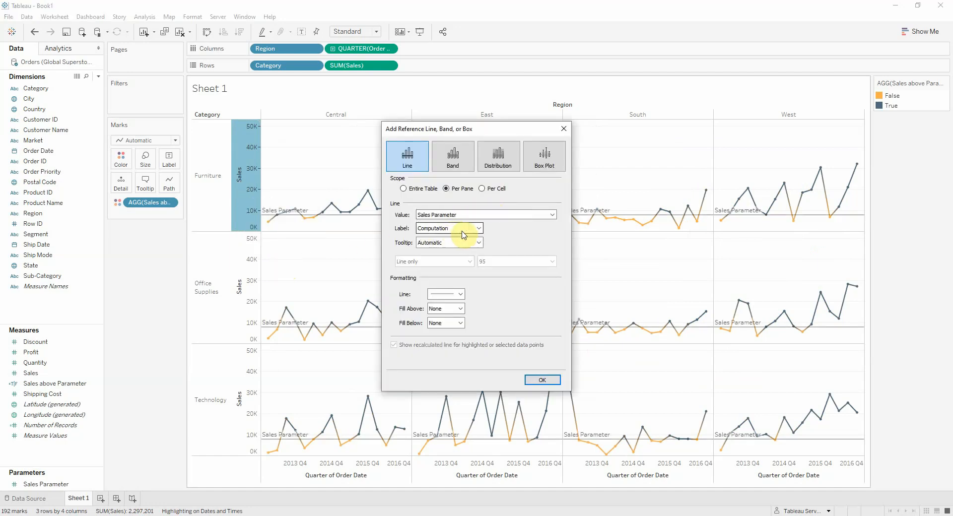
pyautogui.click(421, 229)
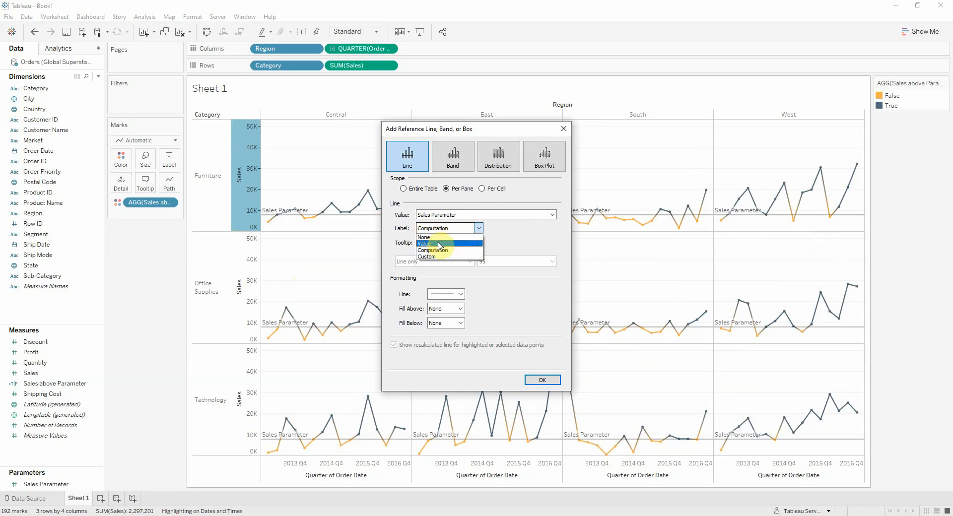
pyautogui.click(435, 240)
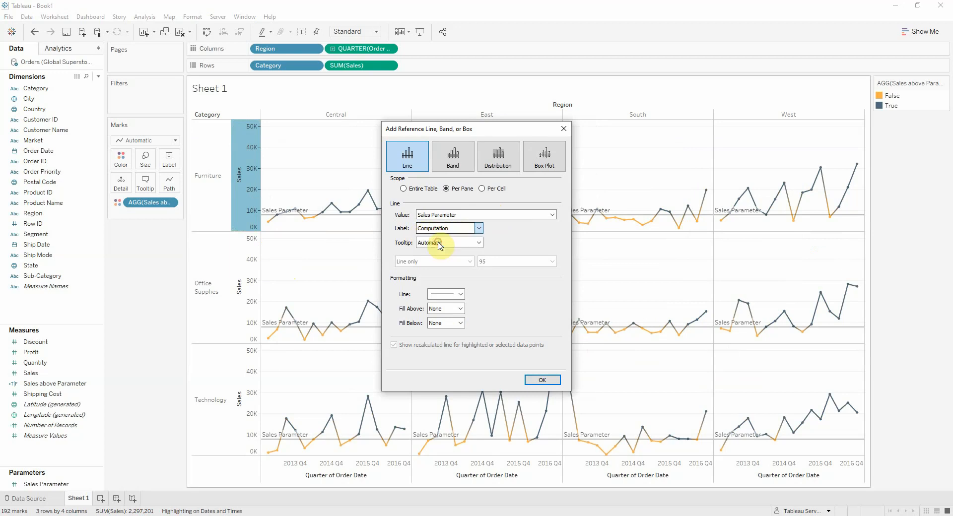
pyautogui.click(403, 189)
# Format the reference line as a thin dotted line and set its tooltip to None
pyautogui.click(444, 295)
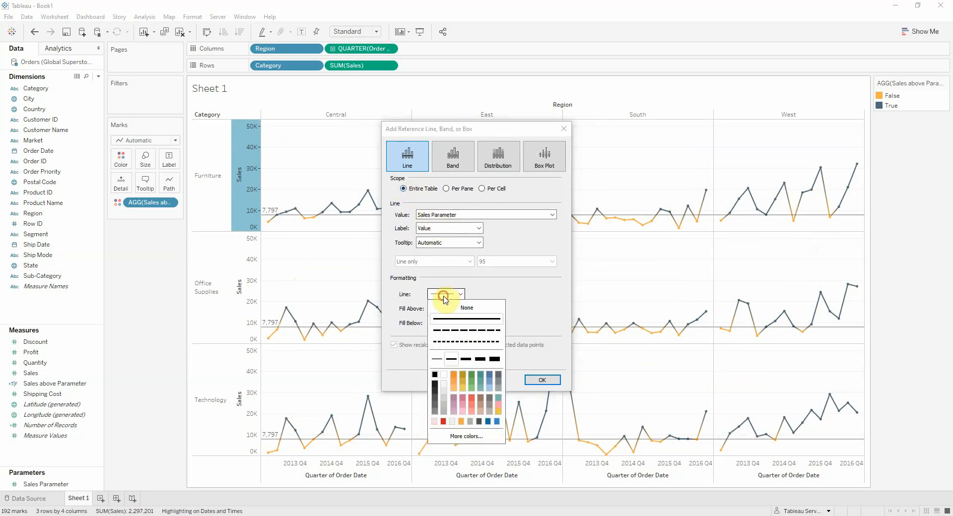
pyautogui.click(463, 342)
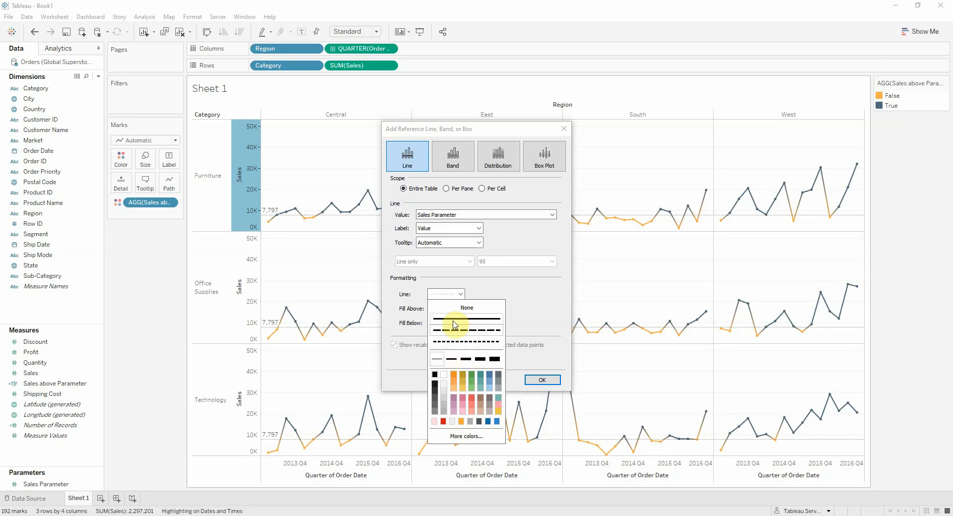
pyautogui.click(516, 261)
pyautogui.click(442, 243)
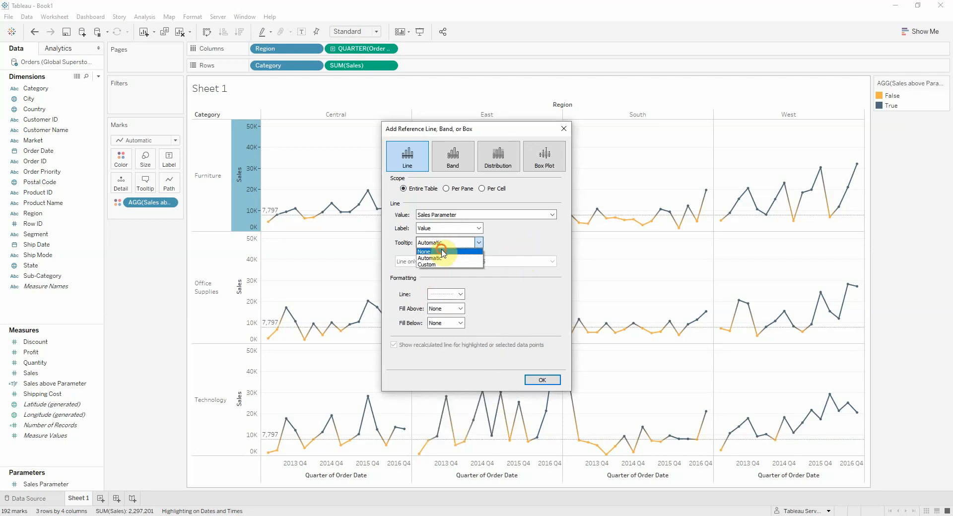
pyautogui.click(443, 252)
pyautogui.click(542, 380)
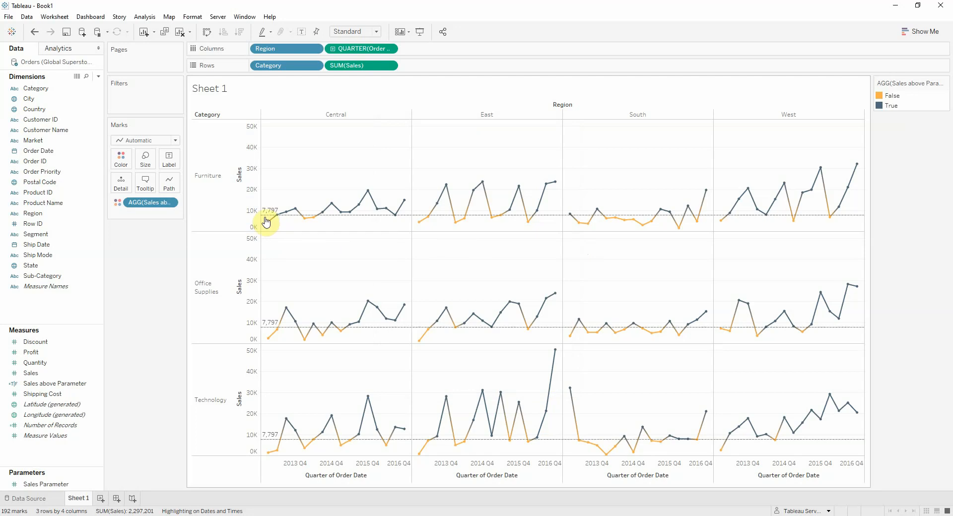
# Test the reference line by selecting the East Furniture mark for 2014 Q4, and inspect the tooltips of marks on the lines
pyautogui.moveTo(276, 214)
pyautogui.click(482, 185)
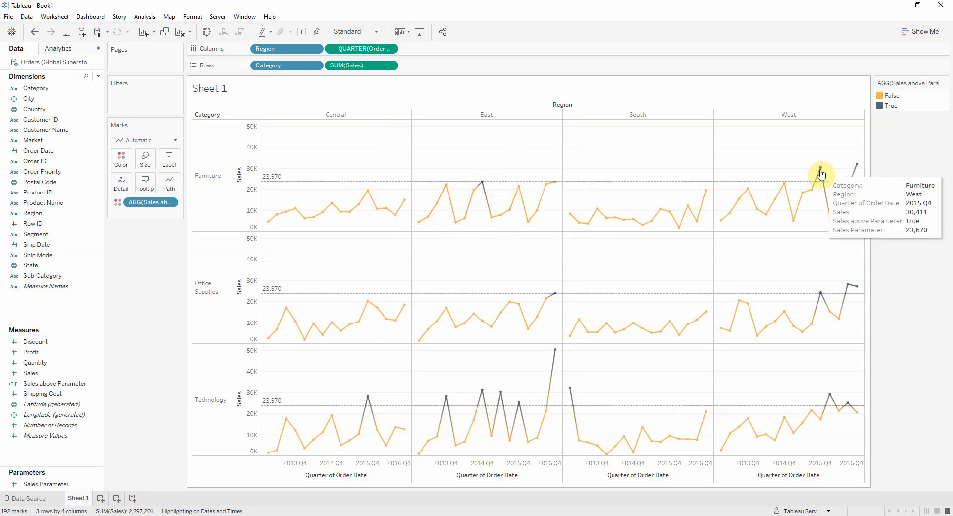
pyautogui.moveTo(484, 187)
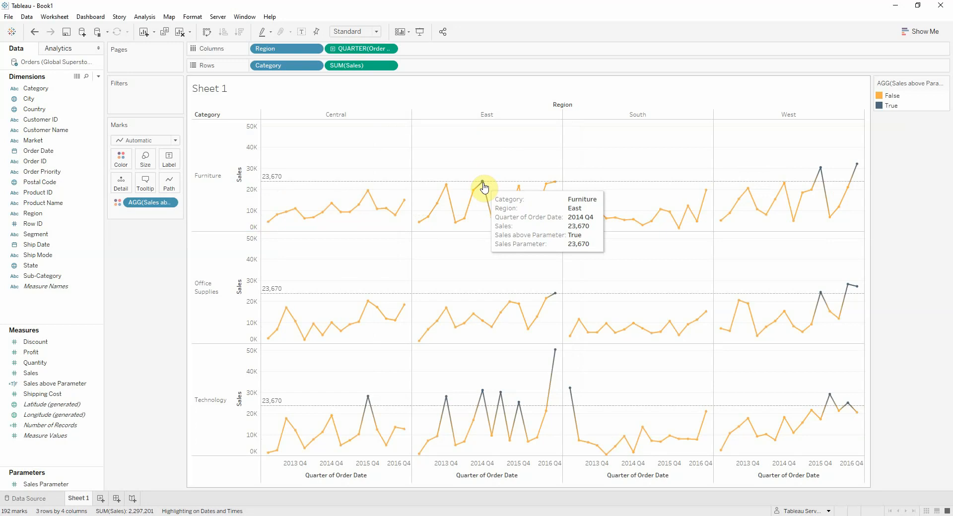
# Show mark labels only for highlighted marks, and try them by selecting the East Office Supplies mark for 2015 Q3
pyautogui.moveTo(263, 222)
pyautogui.click(170, 165)
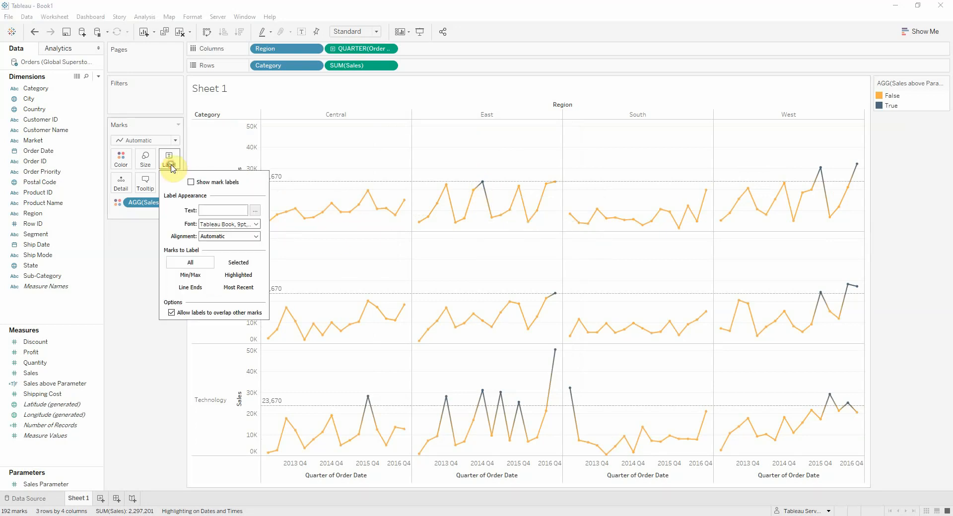
pyautogui.click(192, 181)
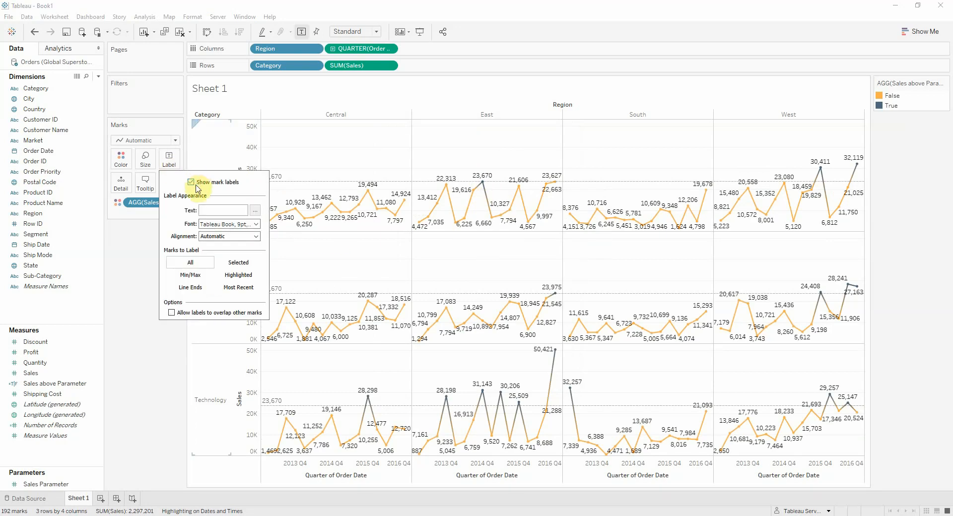
pyautogui.click(233, 276)
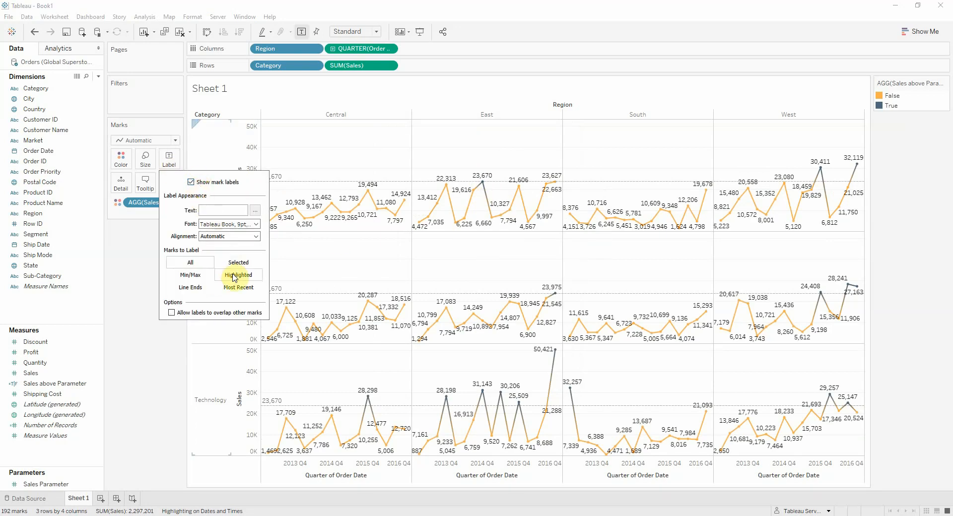
pyautogui.click(440, 258)
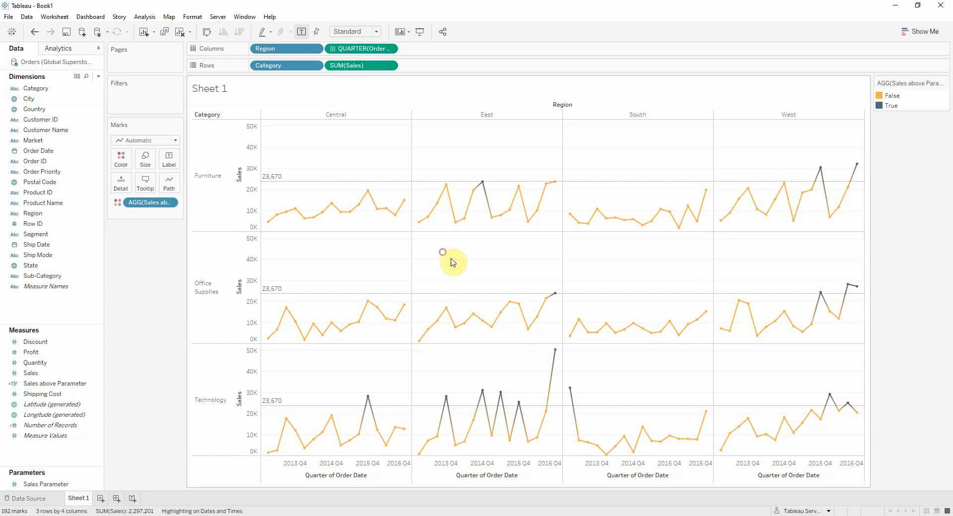
pyautogui.click(510, 303)
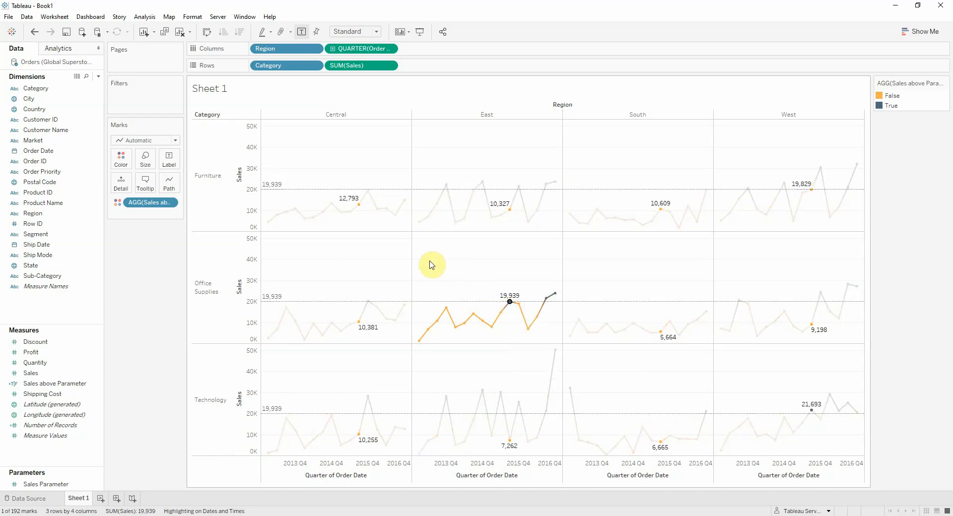